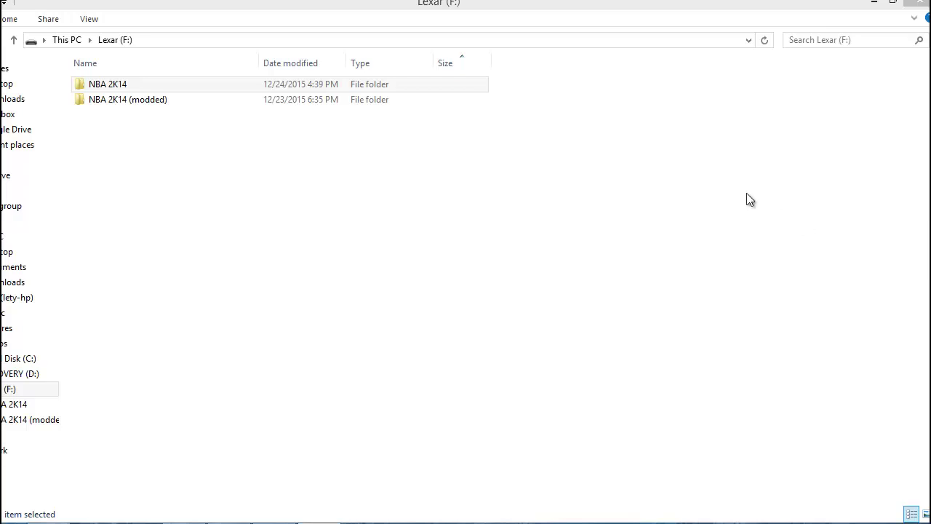
# - Look through the files in the NBA 2K14 folder on the Lexar (F:) drive and return to the drive's root
pyautogui.click(545, 6)
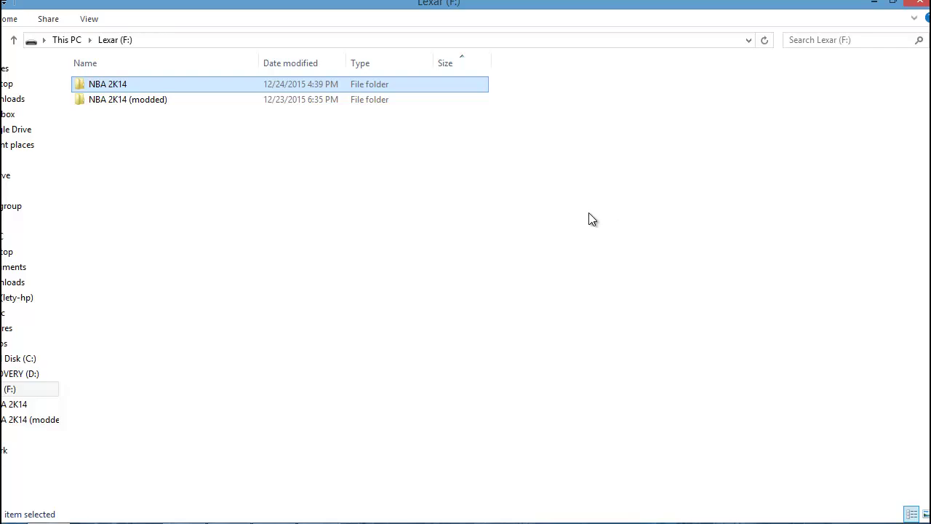
pyautogui.doubleClick(127, 83)
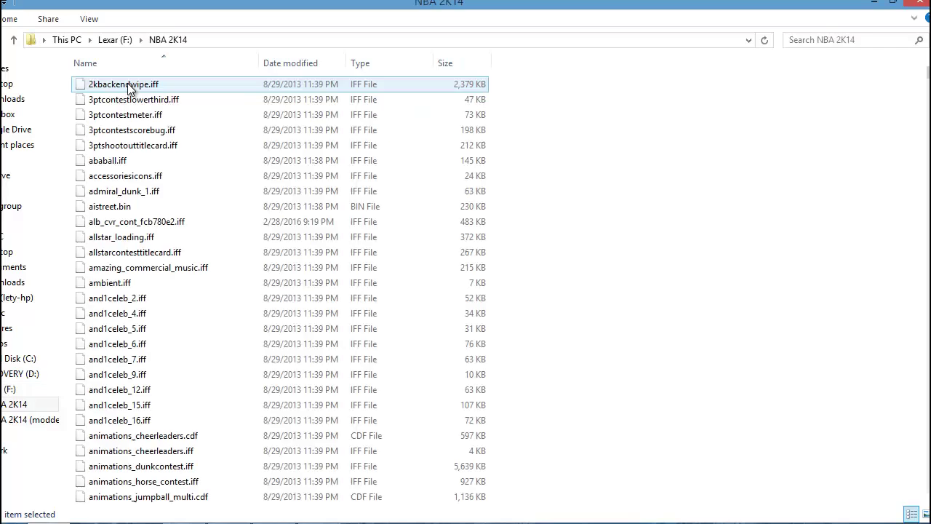
pyautogui.moveTo(925, 65); pyautogui.dragTo(928, 137)
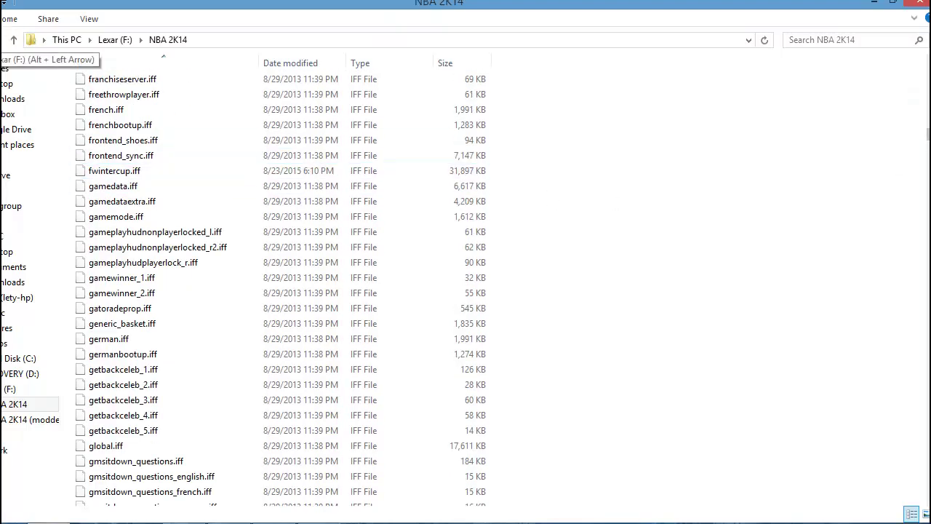
pyautogui.hotkey('alt', 'Left')
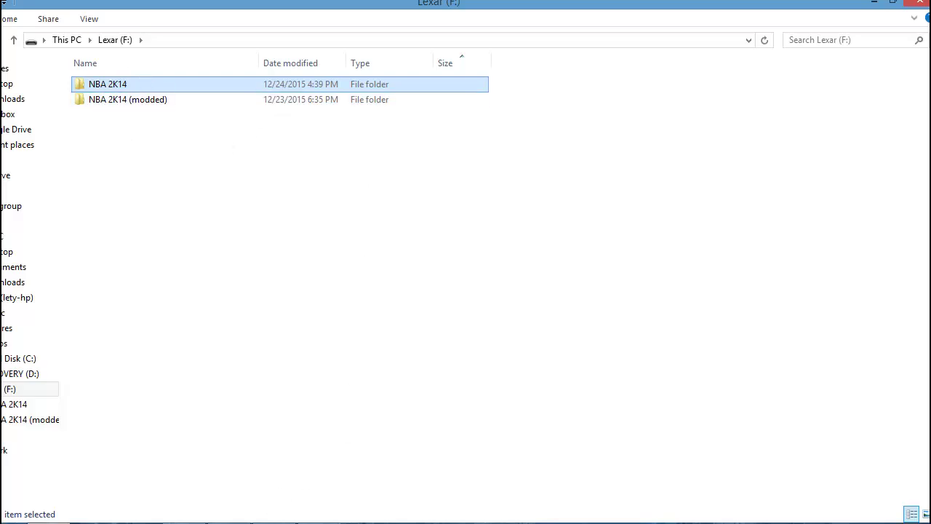
pyautogui.hotkey('alt', 'Tab')
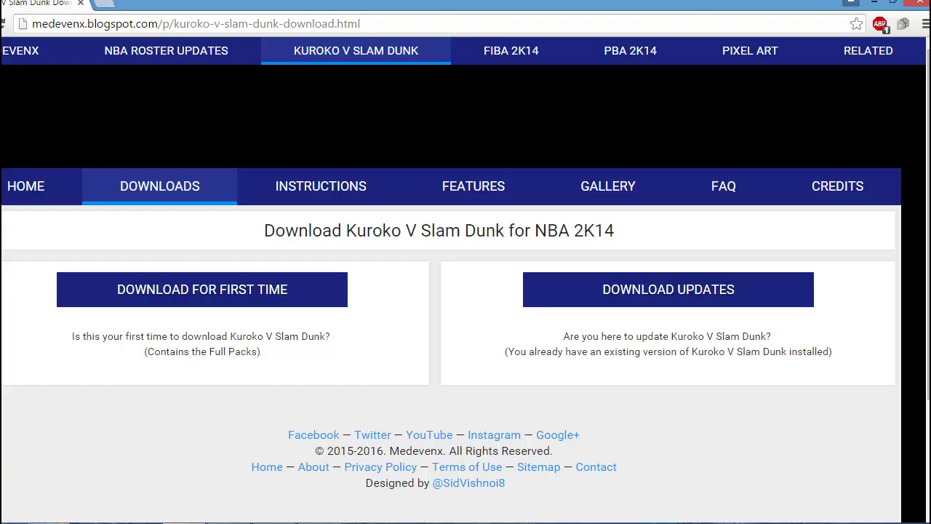
pyautogui.click(42, 448)
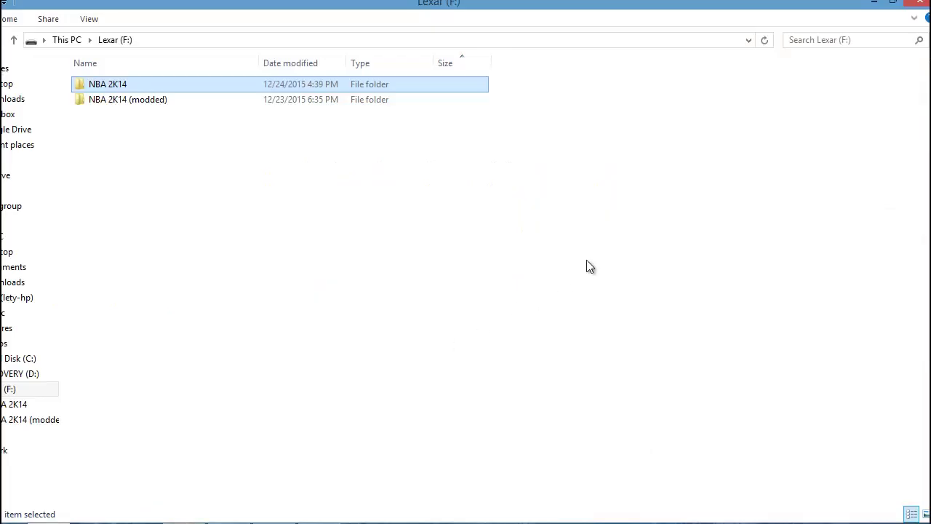
# - Inspect the Gameplay Sliders folder under NBA 2K14 (modded), Kuroko v Slam Dunk data, Appdata Files
pyautogui.doubleClick(105, 107)
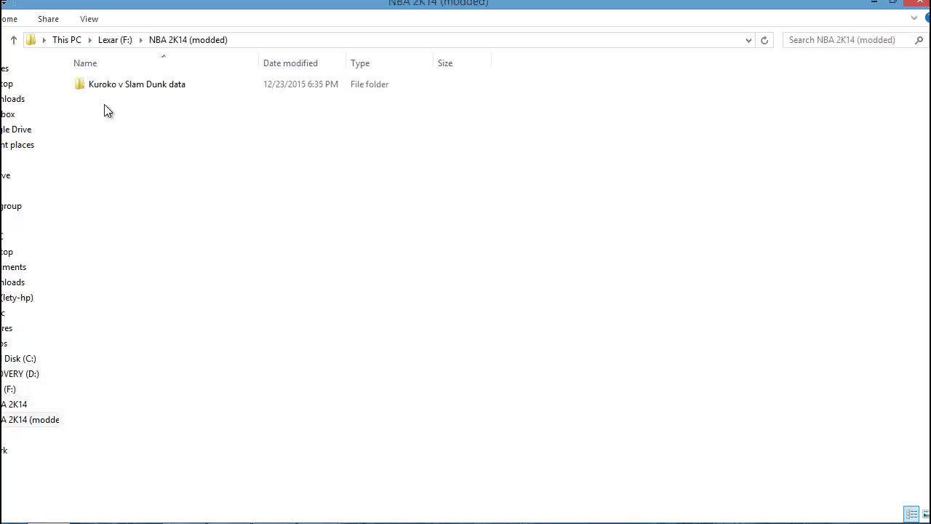
pyautogui.doubleClick(118, 89)
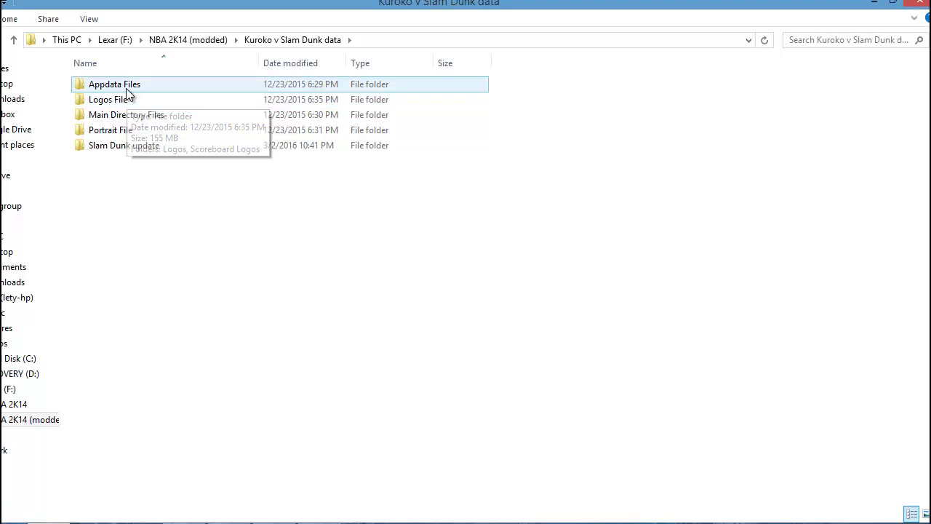
pyautogui.doubleClick(125, 88)
pyautogui.doubleClick(123, 88)
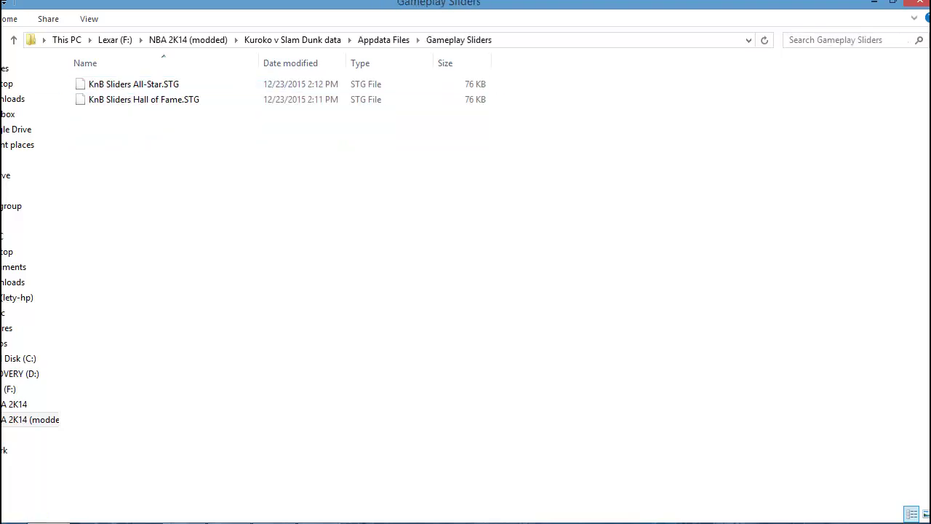
# - Inspect the Rosters folder within Appdata Files and return to the root of the Lexar (F:) drive
pyautogui.press('BackSpace')
pyautogui.doubleClick(98, 100)
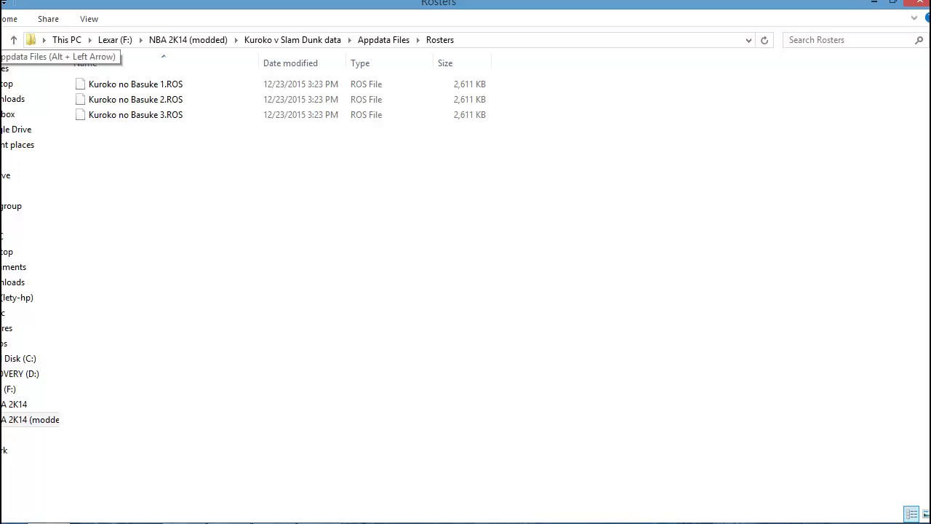
pyautogui.hotkey('alt', 'Left')
pyautogui.hotkey('alt', 'Left')
pyautogui.hotkey('alt', 'Left')
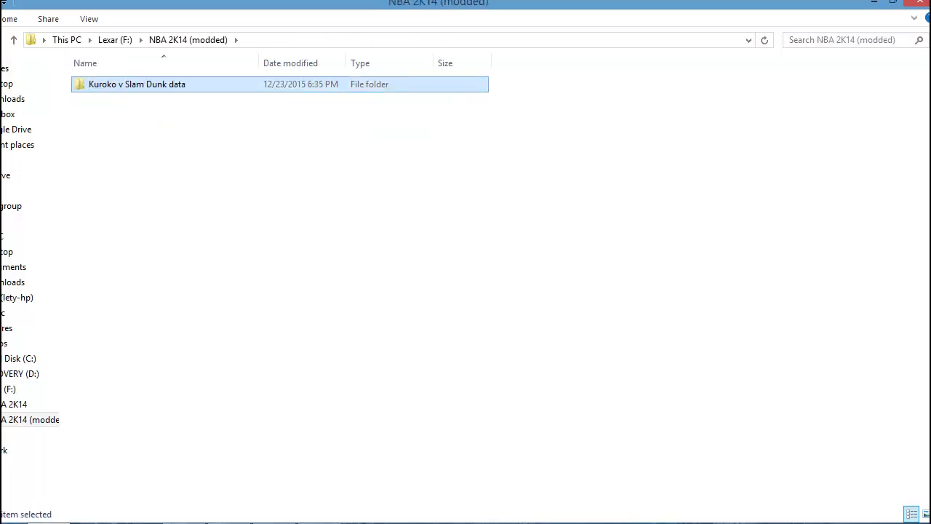
pyautogui.hotkey('alt', 'Left')
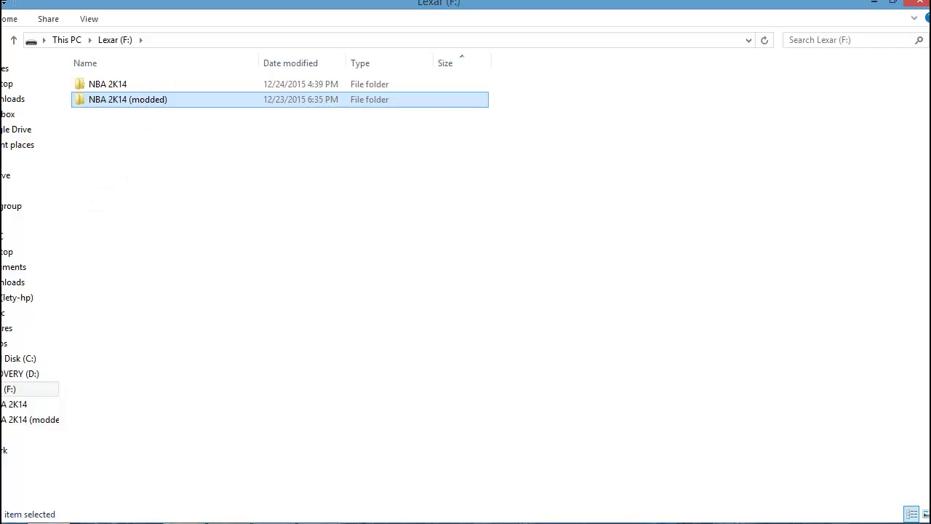
# - Switch to the Kuroko V Slam Dunk download page in Chrome and show the first-time download options
pyautogui.moveTo(183, 523)
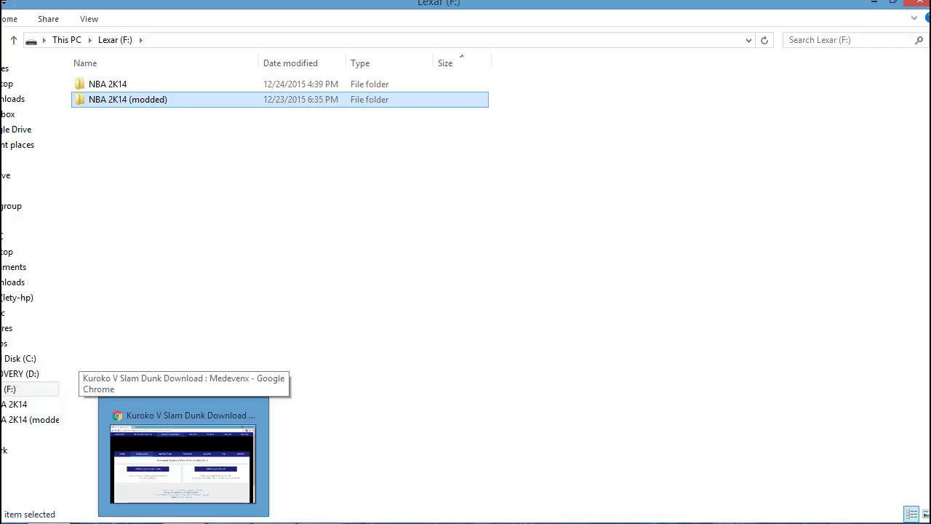
pyautogui.click(183, 458)
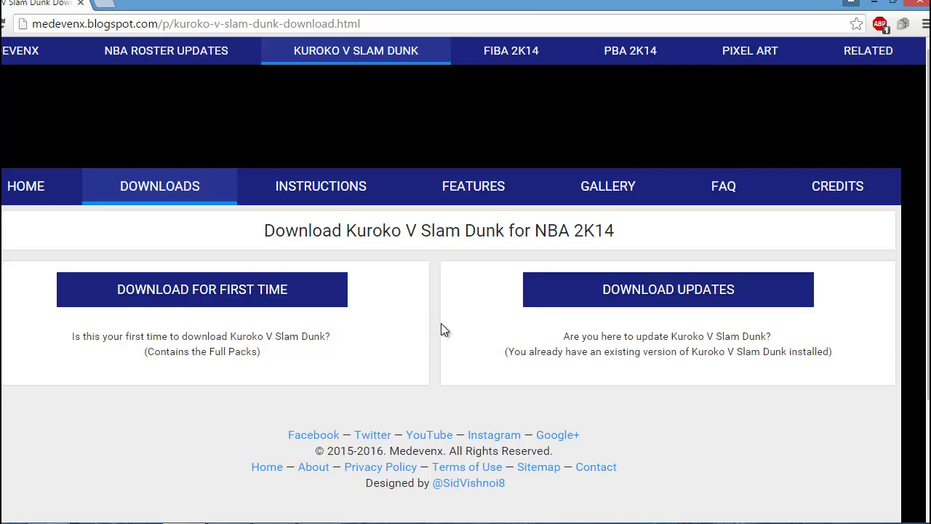
pyautogui.scroll(-1, 431, 345)
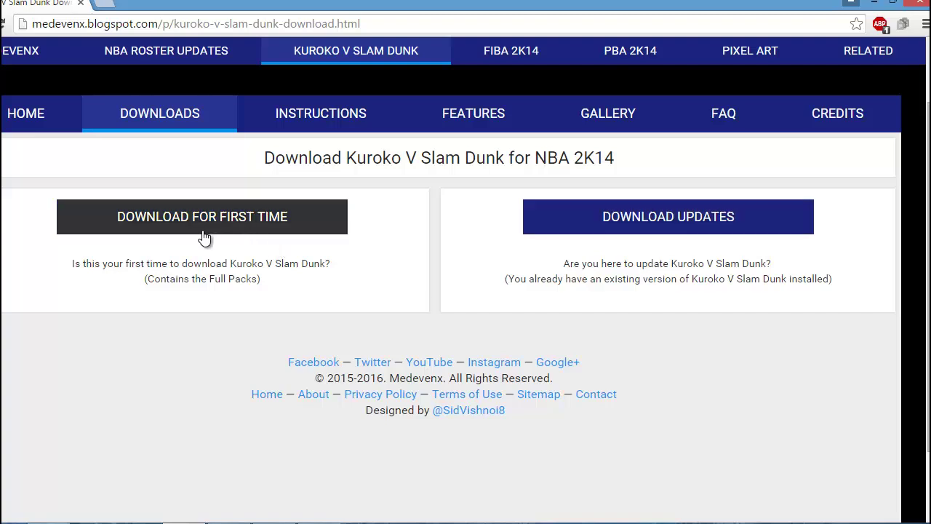
pyautogui.click(206, 226)
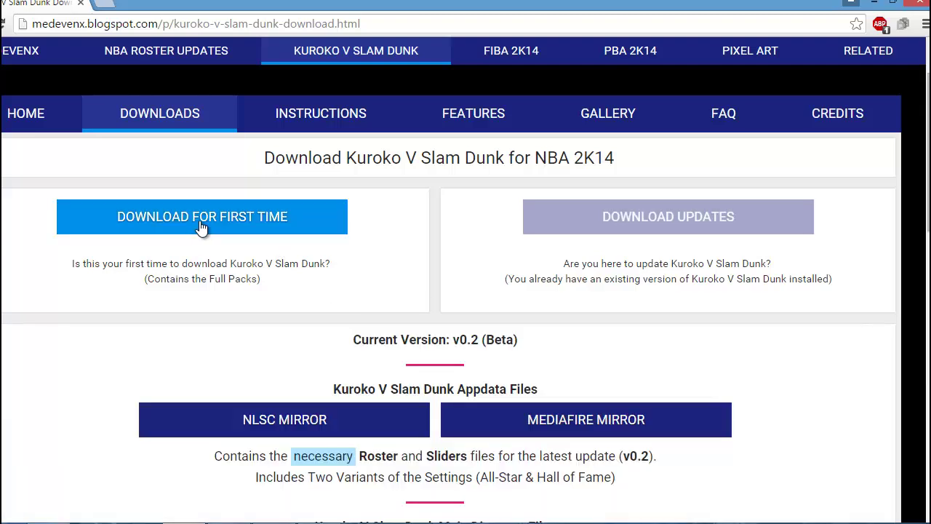
# - Review the download sections, view the MediaFire mirror page for the Appdata Files, and return to the mod's download page
pyautogui.scroll(-3, 657, 206)
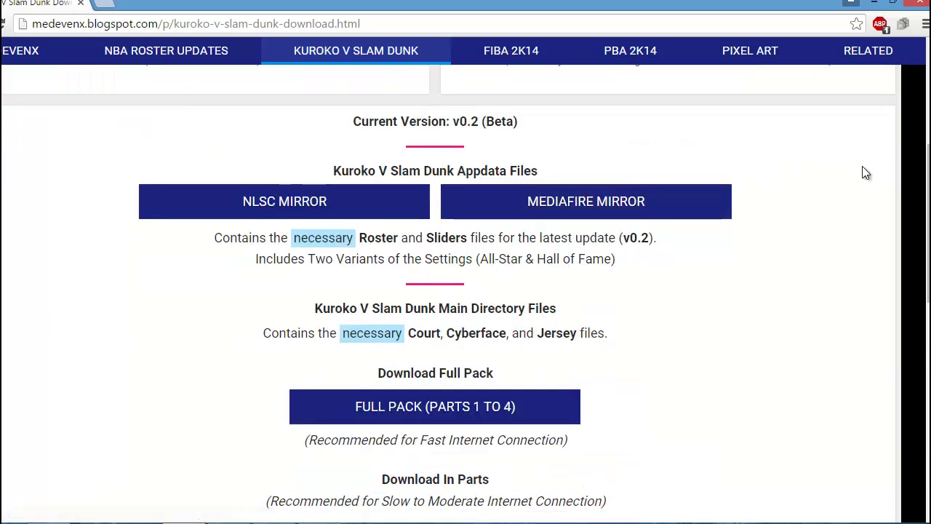
pyautogui.scroll(-5, 472, 294)
pyautogui.scroll(3, 472, 294)
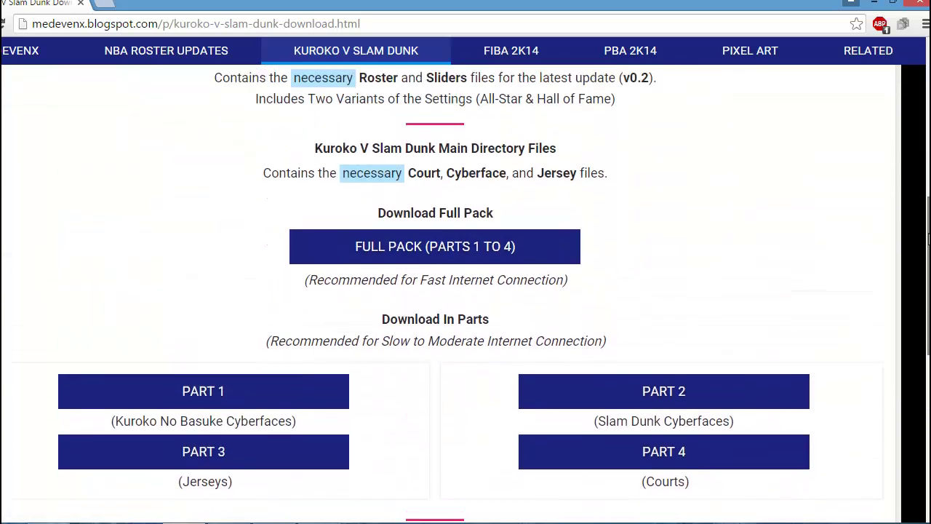
pyautogui.scroll(-1, 472, 294)
pyautogui.scroll(1, 465, 291)
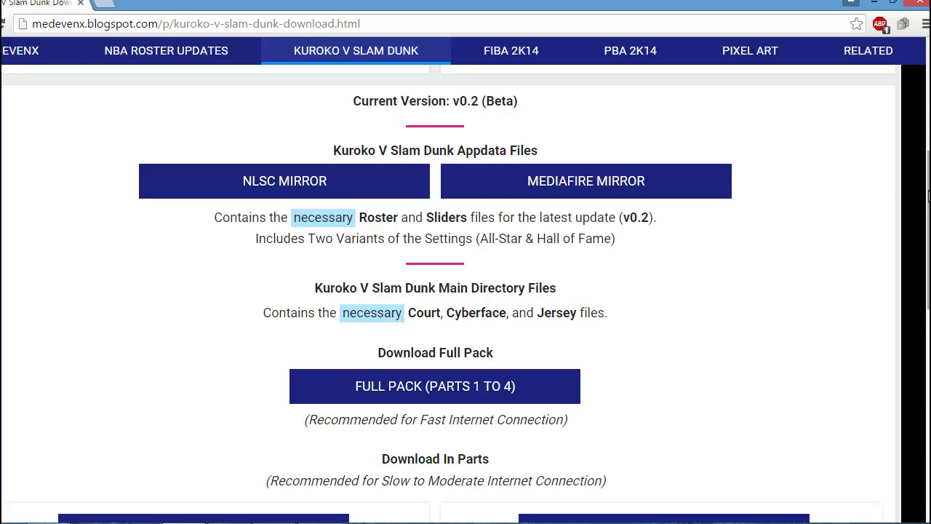
pyautogui.moveTo(928, 195)
pyautogui.mouseDown()
pyautogui.moveTo(927, 375)
pyautogui.moveTo(927, 203)
pyautogui.mouseUp()
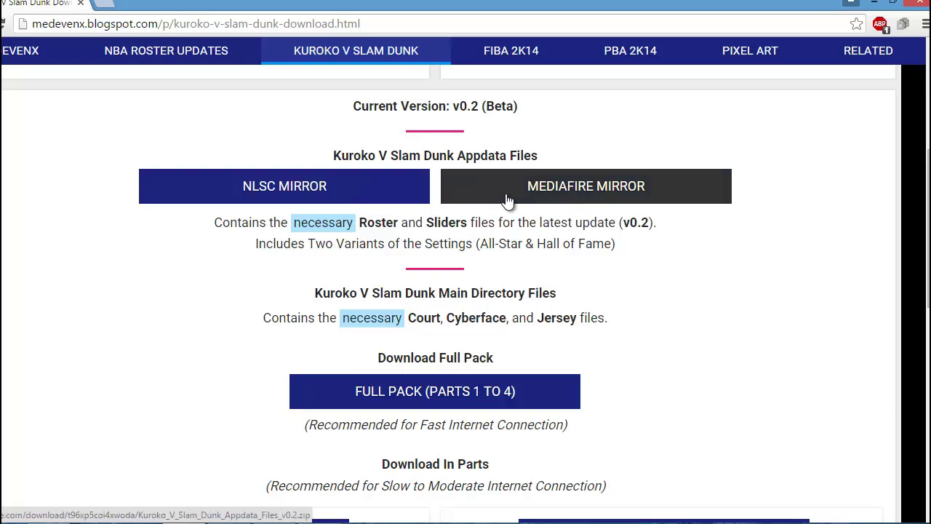
pyautogui.click(582, 209)
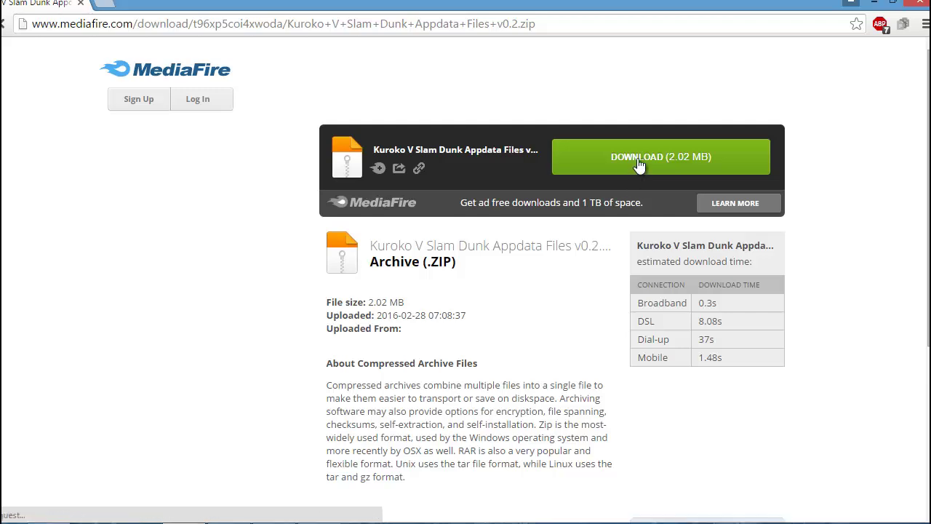
pyautogui.hotkey('alt', 'Left')
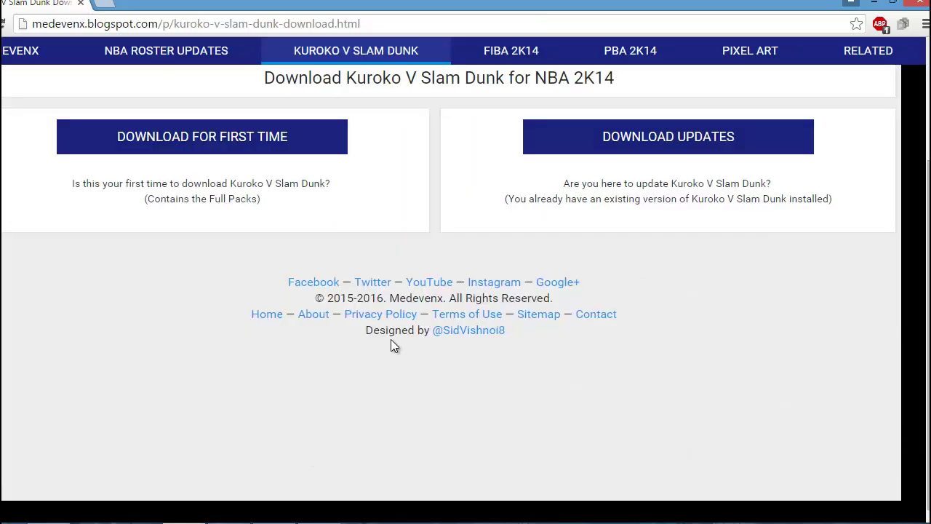
# - Show the first-time download options and open the Full Pack (Parts 1 to 4) download of the Main Directory Files
pyautogui.click(219, 147)
pyautogui.scroll(-3, 532, 381)
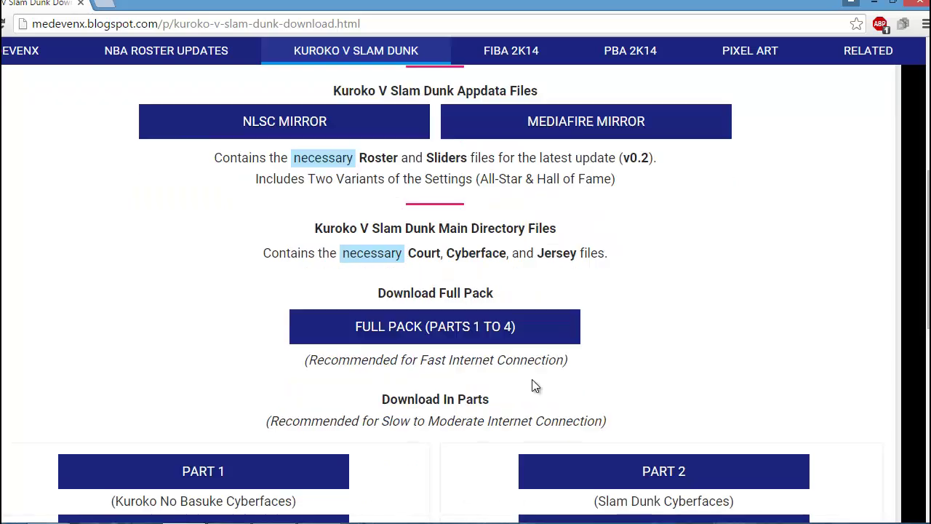
pyautogui.scroll(-3, 503, 379)
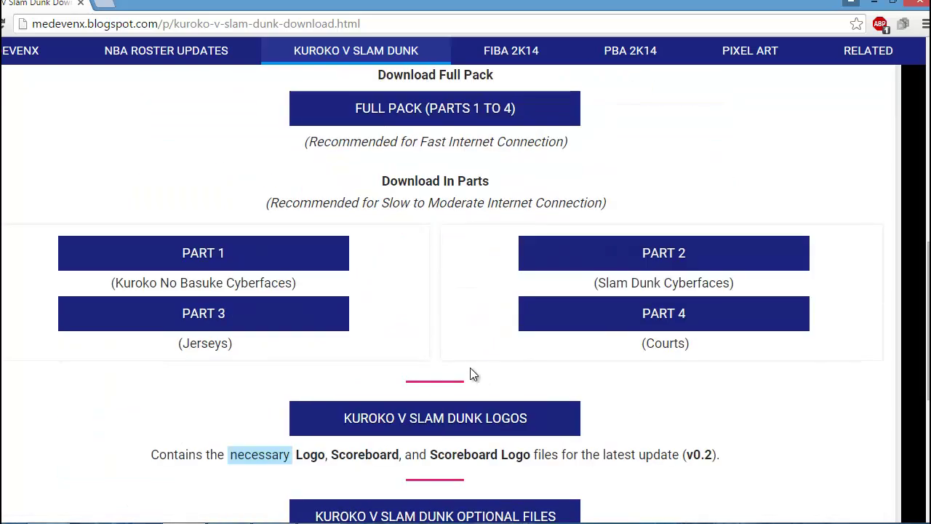
pyautogui.scroll(2, 470, 374)
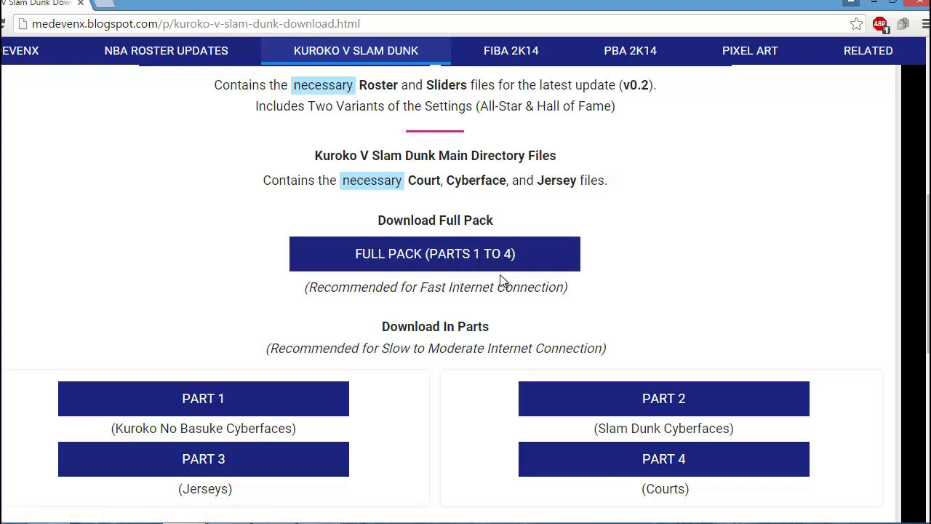
pyautogui.scroll(-2, 510, 284)
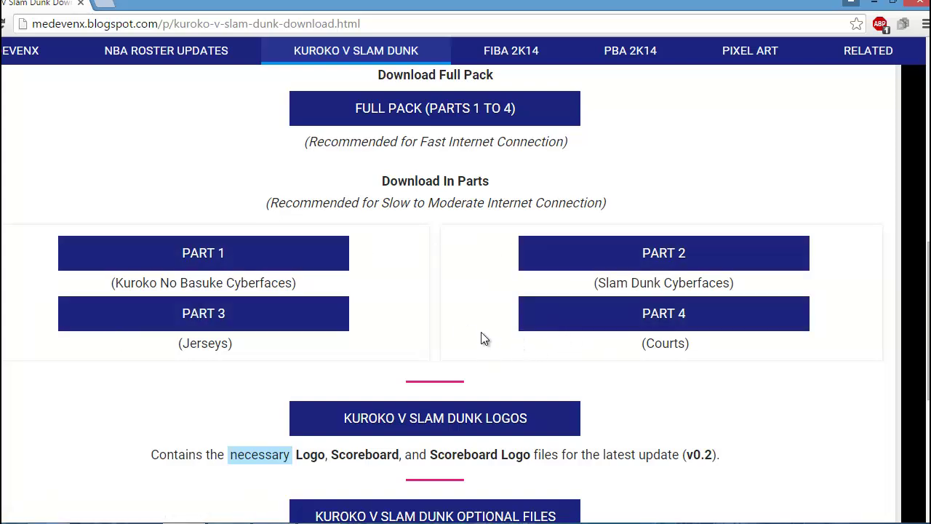
pyautogui.scroll(2, 483, 340)
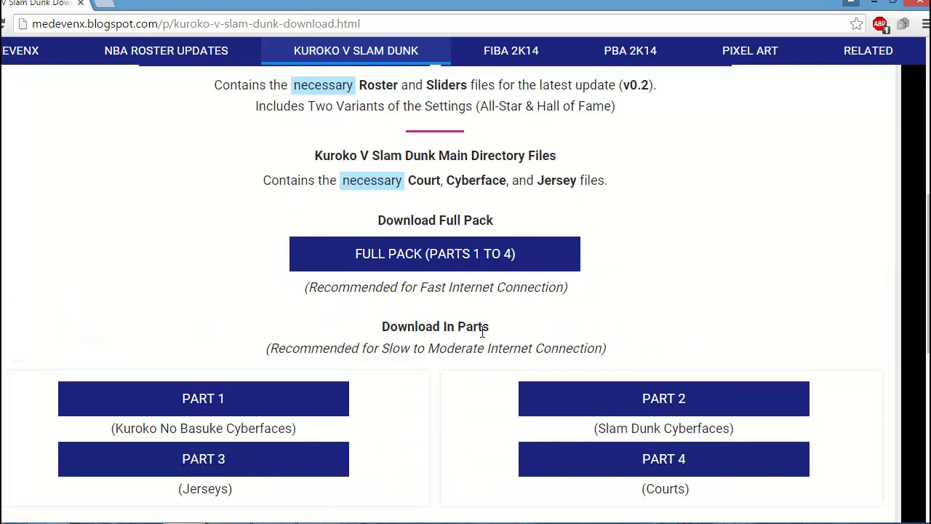
pyautogui.click(427, 269)
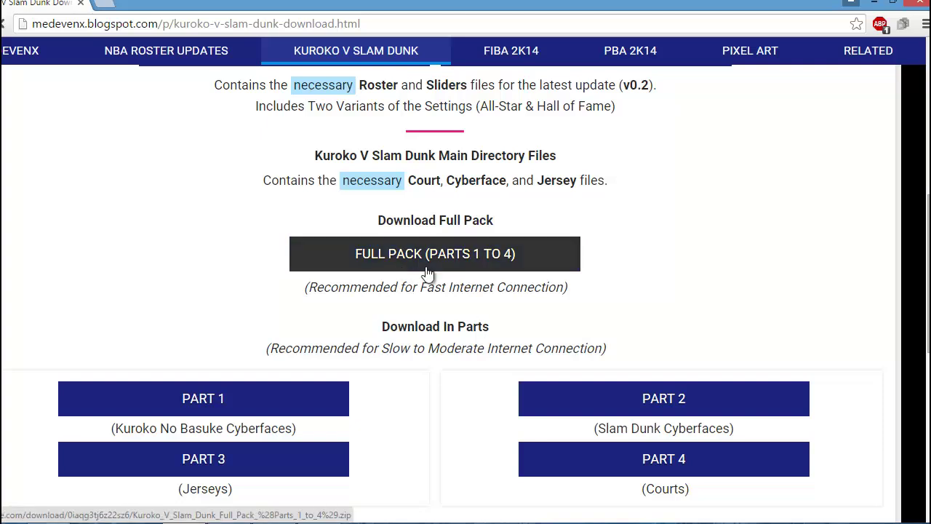